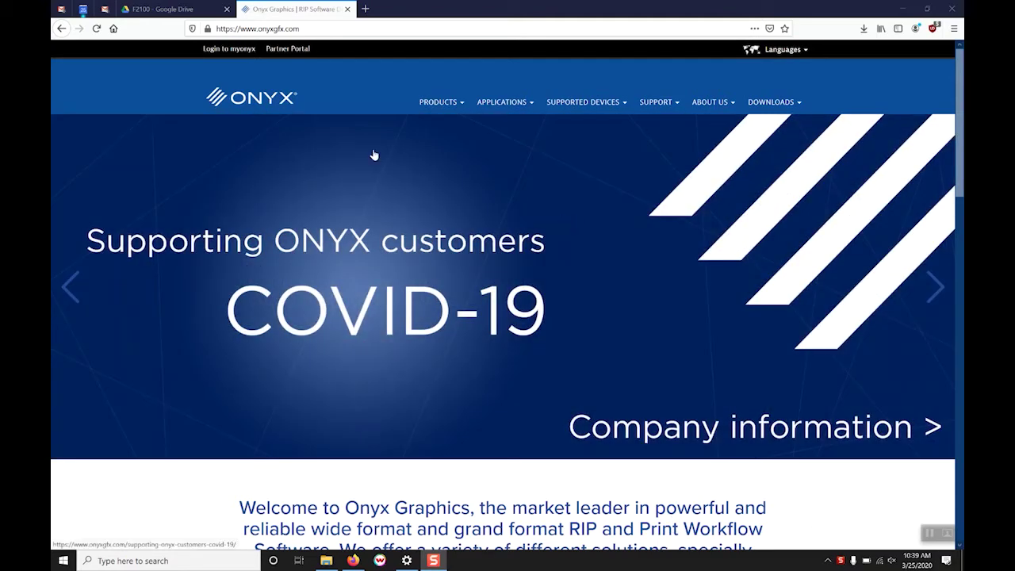
# Log in to myonyx using the autofilled saved e-mail and password
pyautogui.click(402, 28)
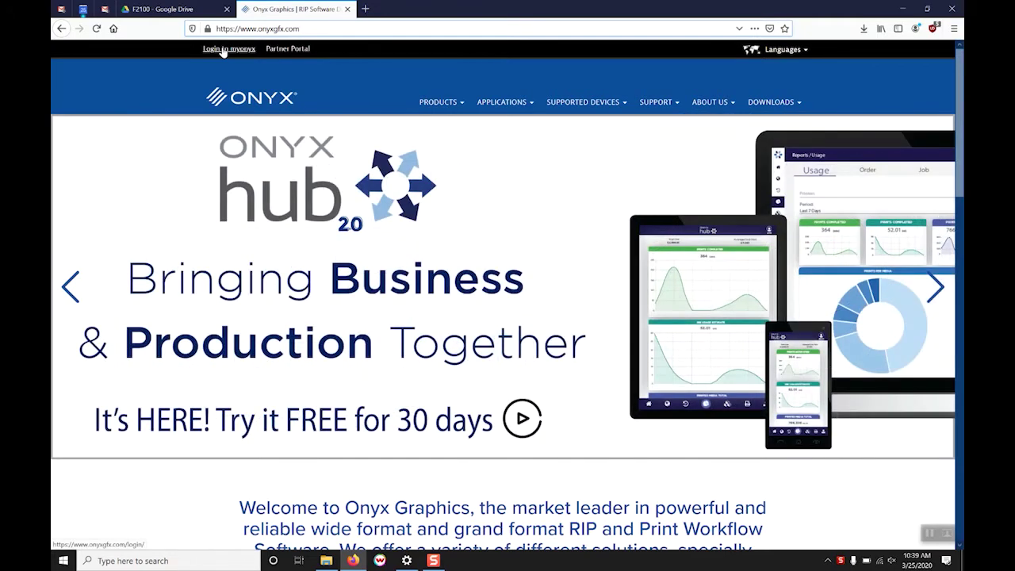
pyautogui.click(223, 49)
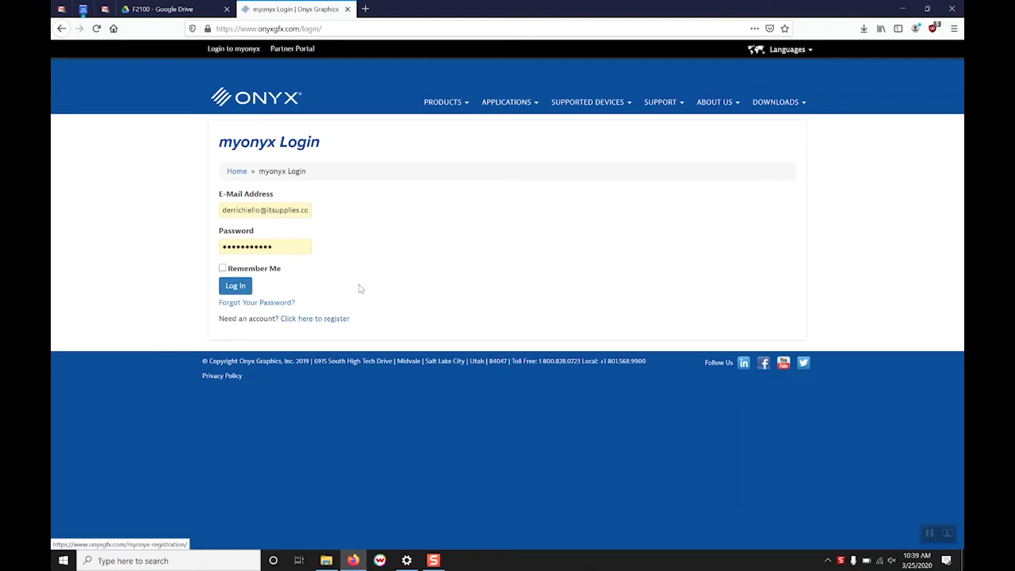
pyautogui.click(233, 288)
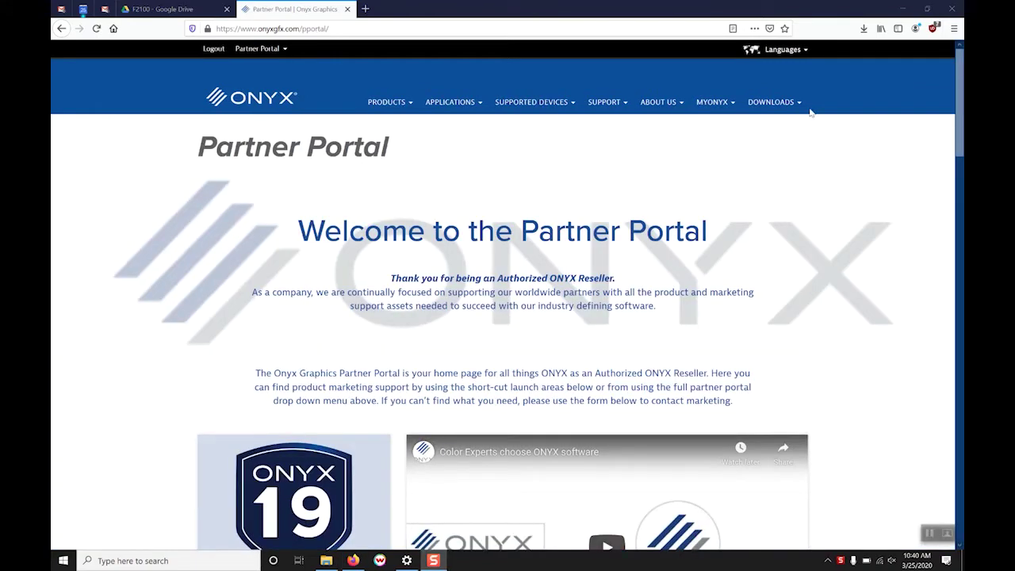
# Go to DOWNLOADS > All Downloads, open Product Downloads for Existing Users, and review the listed products
pyautogui.click(793, 107)
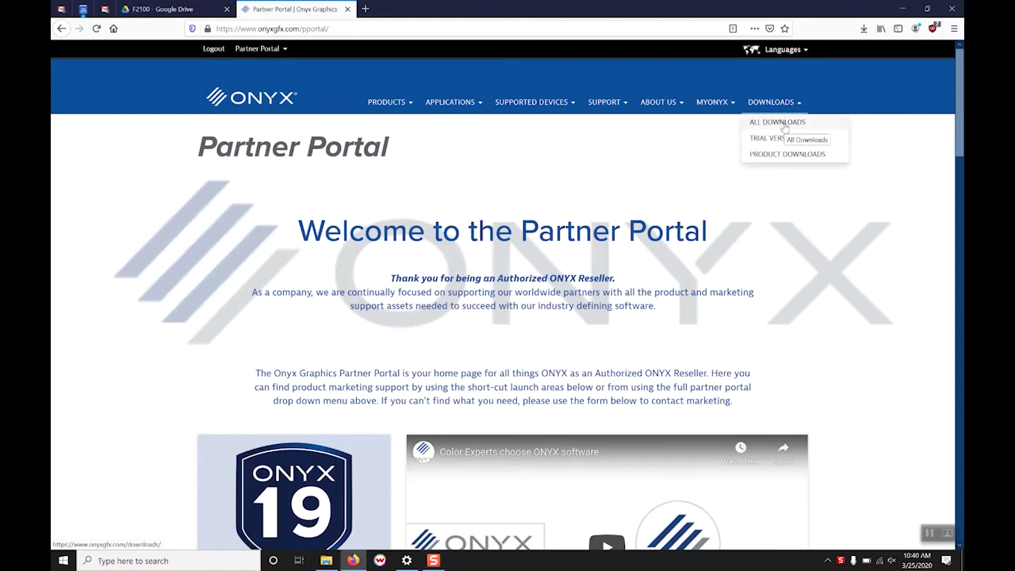
pyautogui.click(784, 127)
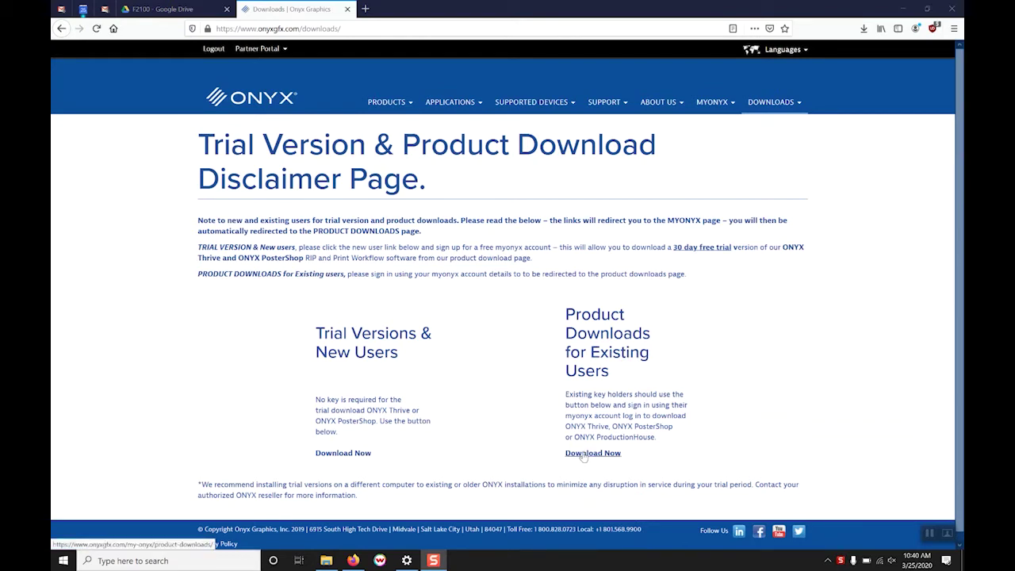
pyautogui.click(583, 456)
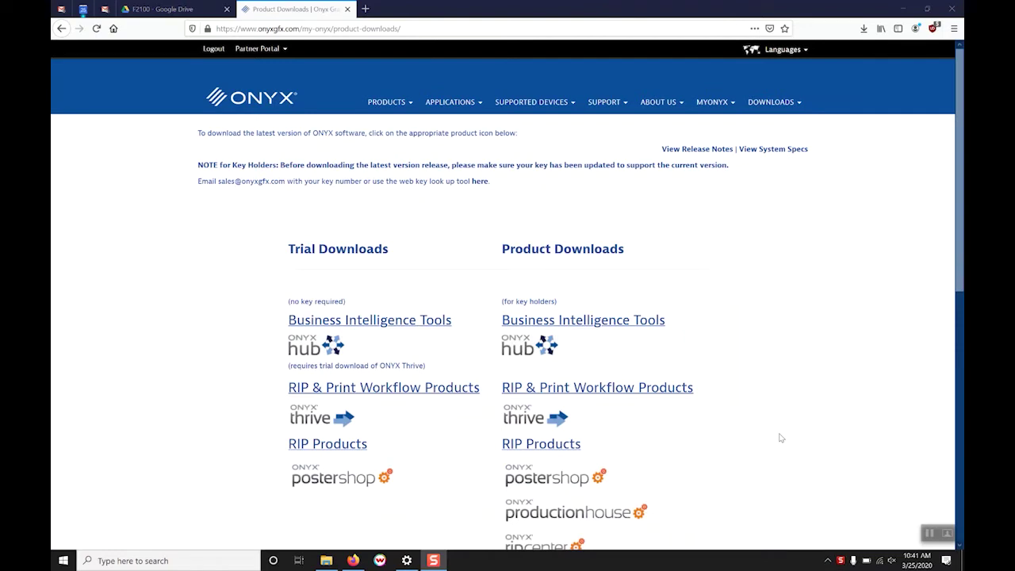
pyautogui.scroll(-4, 795, 399)
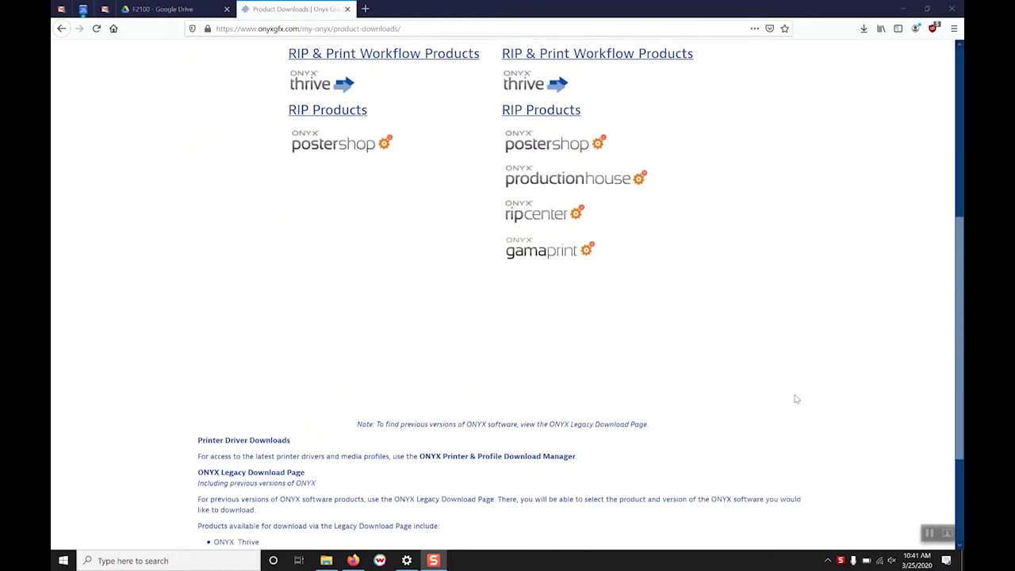
pyautogui.scroll(-2, 796, 398)
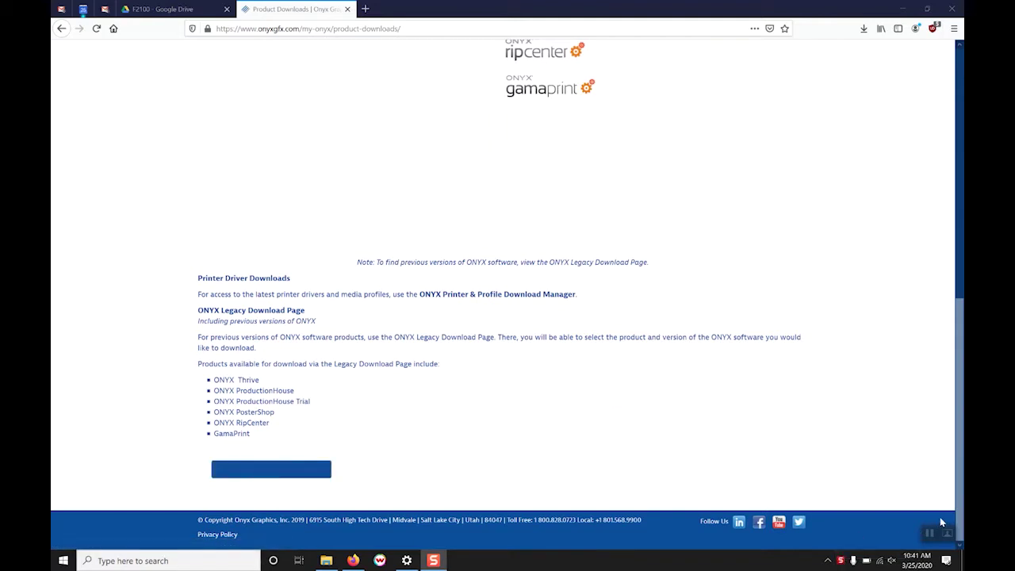
pyautogui.scroll(4, 671, 530)
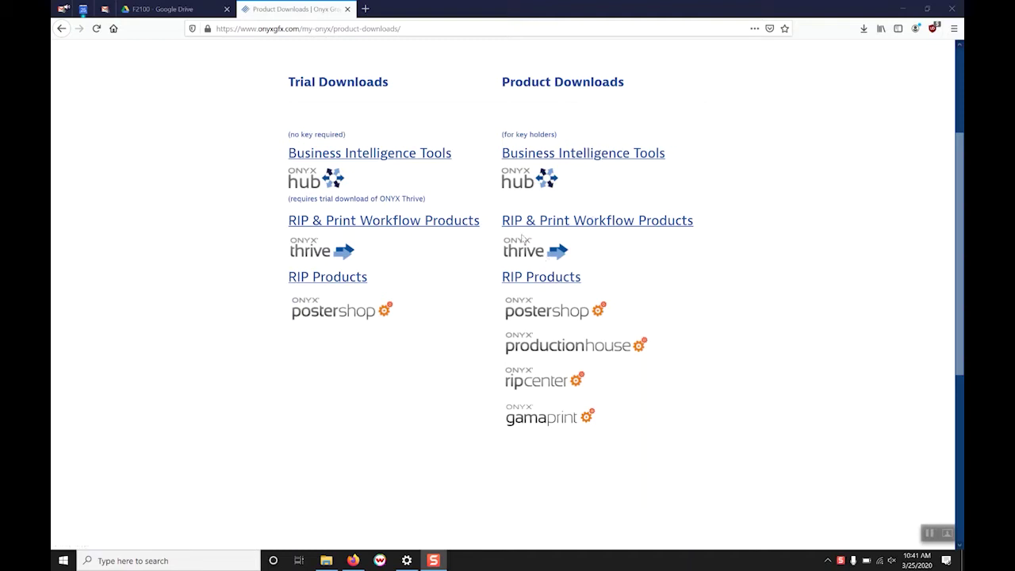
# Open the ONYX_Thrive_19_0_3_Install folder in Downloads and run the installer
pyautogui.click(930, 534)
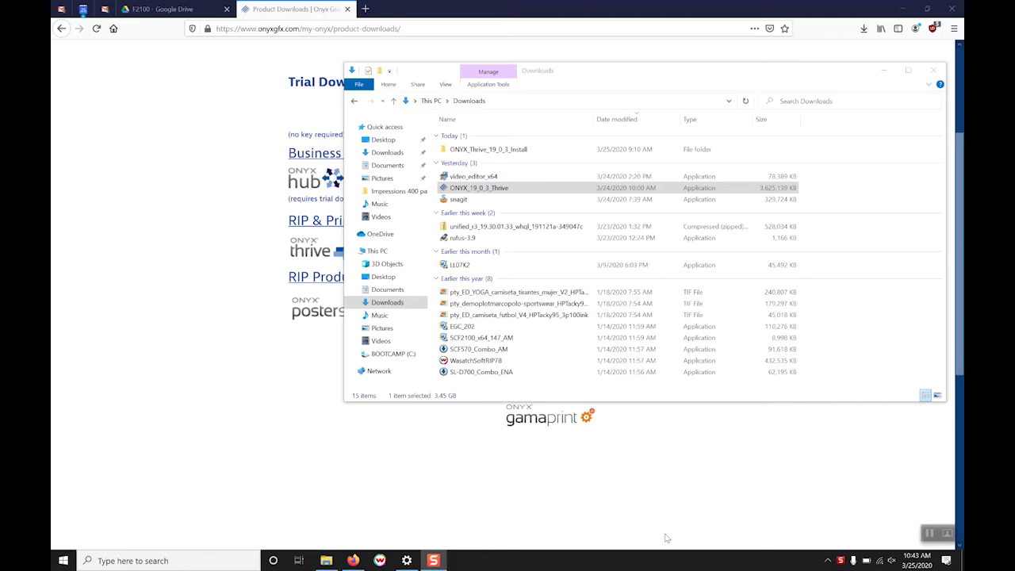
pyautogui.click(606, 191)
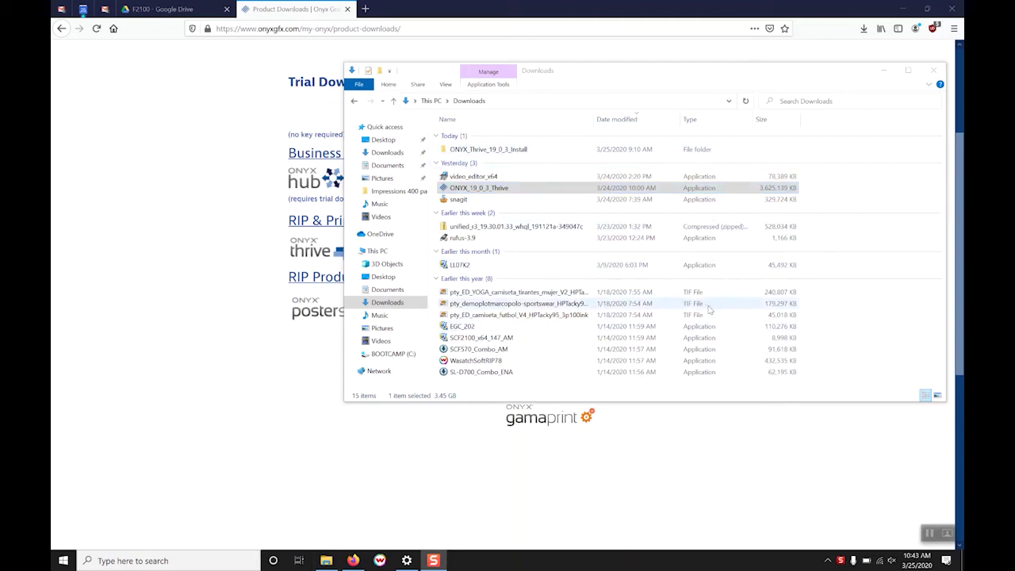
pyautogui.click(930, 534)
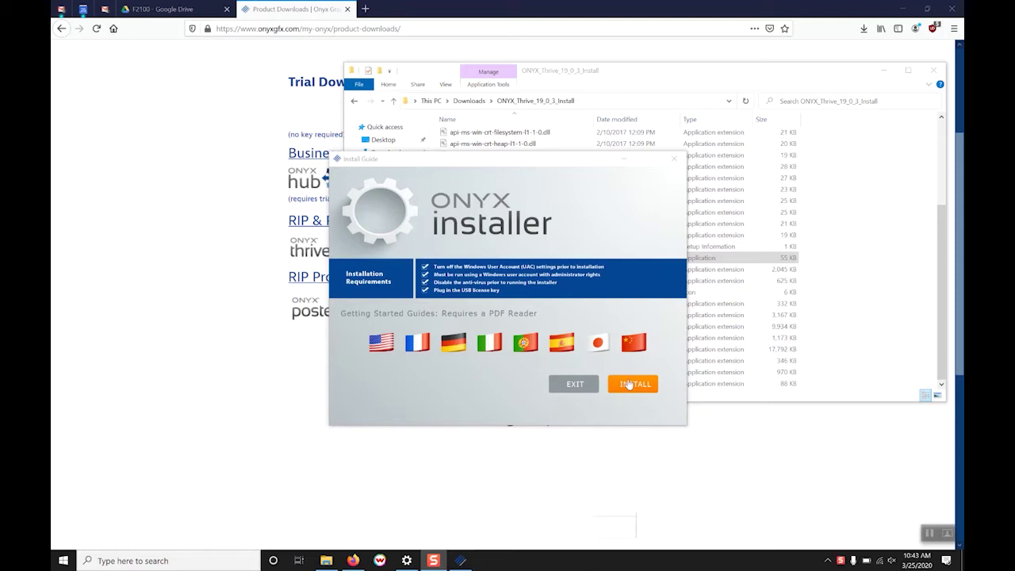
# Start the Thrive 19 install, accept the licence terms, and install the licensing drivers
pyautogui.click(629, 384)
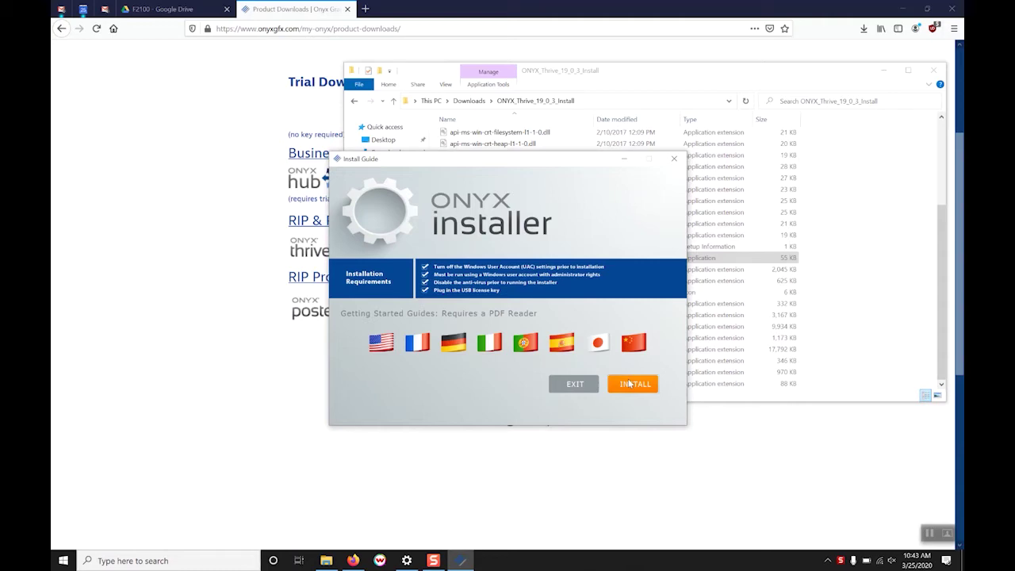
pyautogui.click(630, 384)
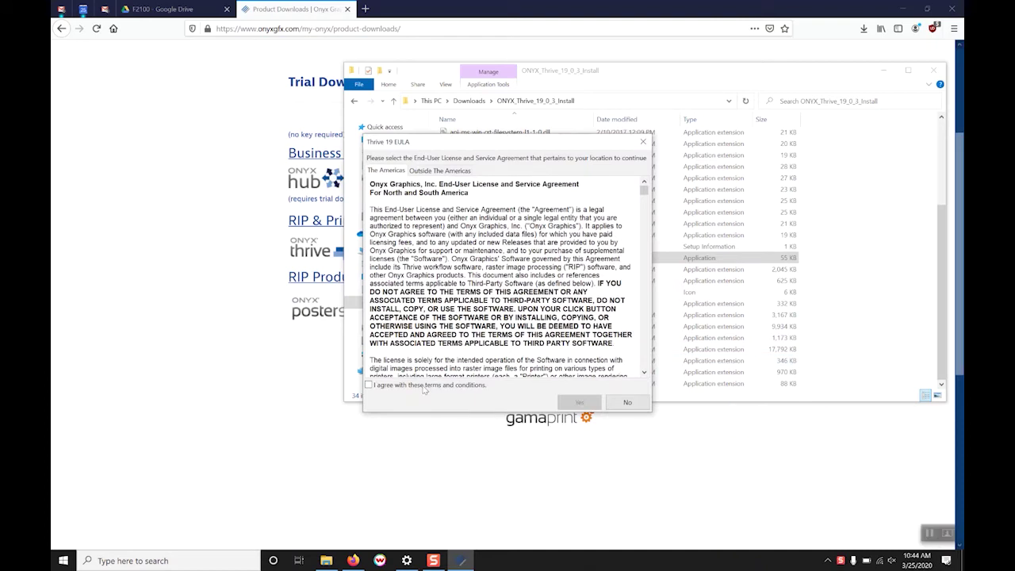
pyautogui.click(424, 387)
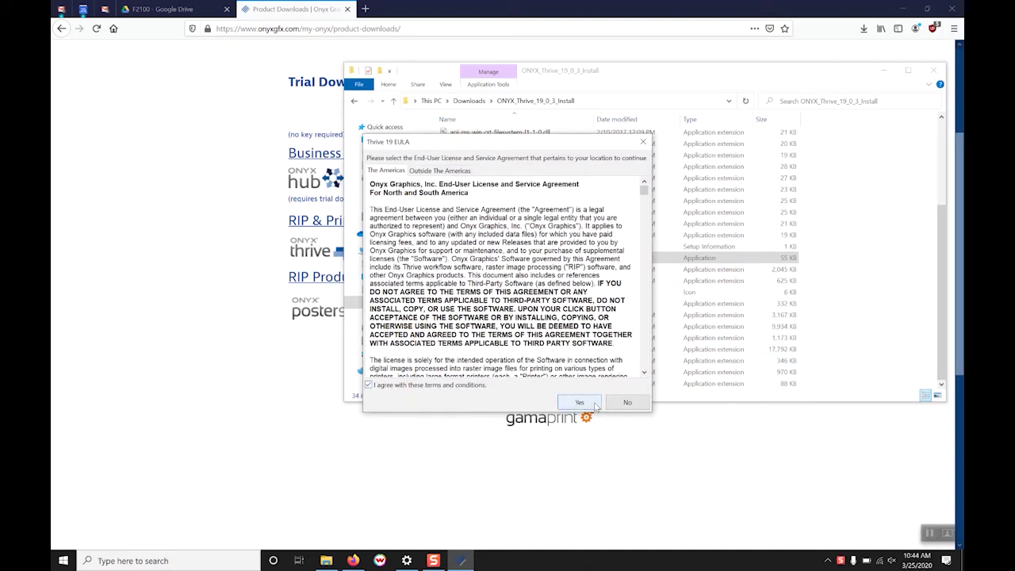
pyautogui.click(594, 405)
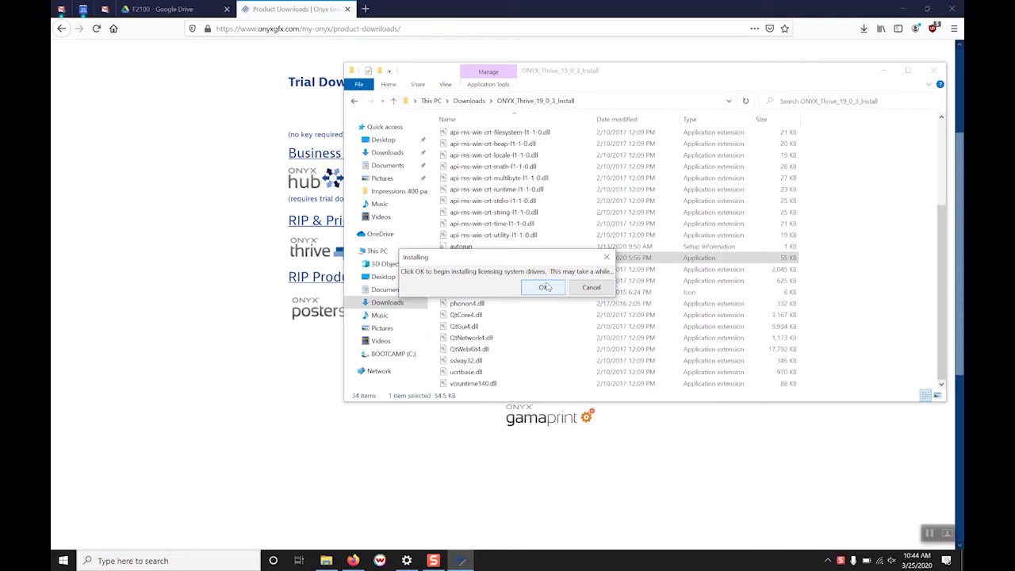
pyautogui.click(542, 287)
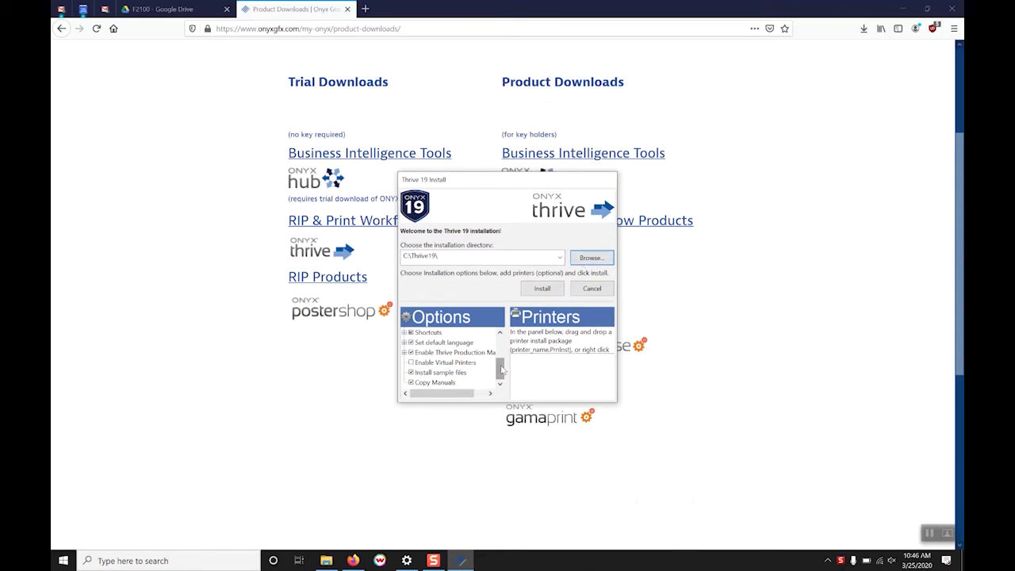
# Add the Desktop EPSON_SureColor_B6000 printer package and install Thrive 19 with it
pyautogui.moveTo(500, 367)
pyautogui.mouseDown()
pyautogui.moveTo(503, 344)
pyautogui.moveTo(500, 371)
pyautogui.mouseUp()
pyautogui.rightClick(558, 371)
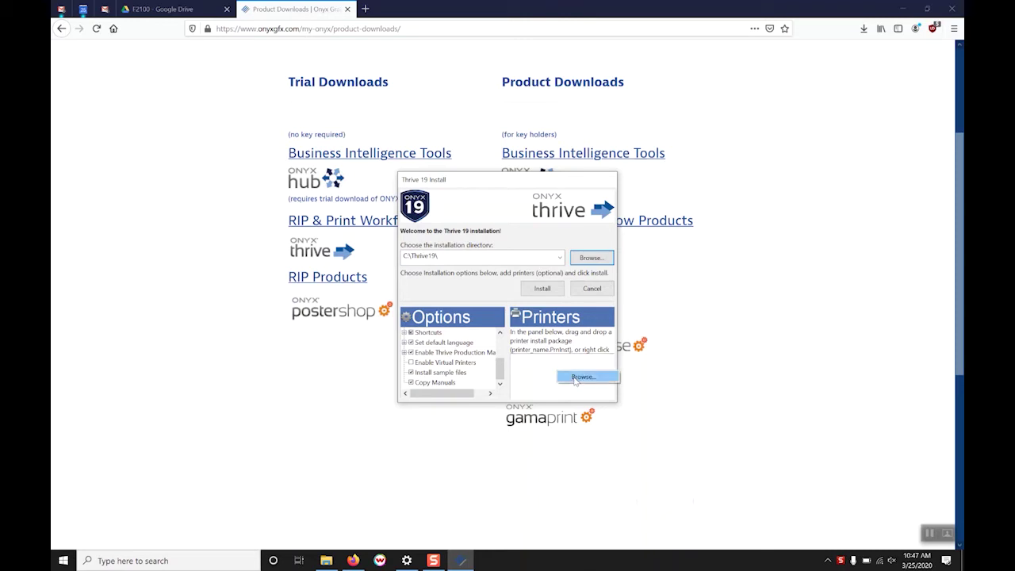
pyautogui.click(581, 376)
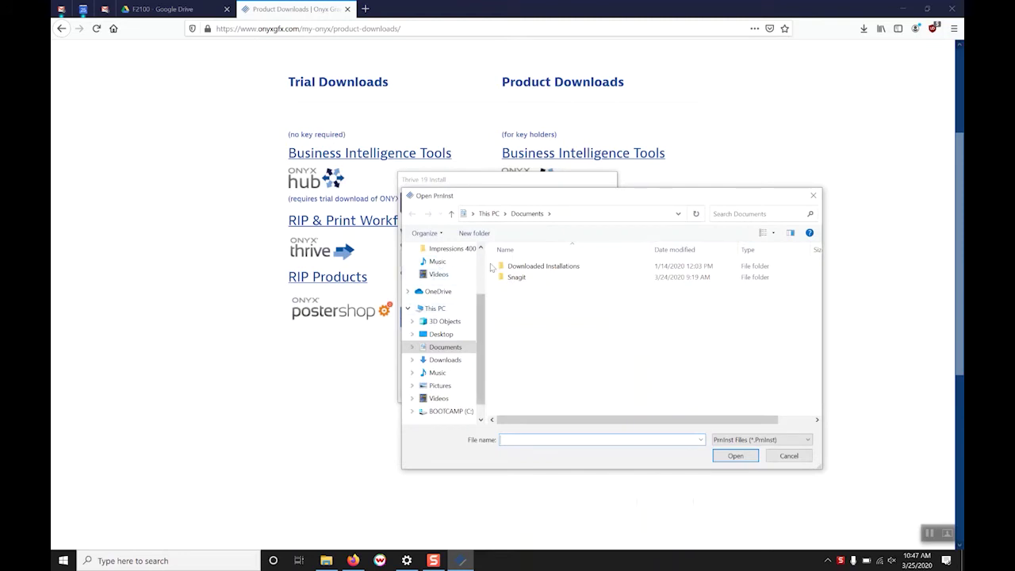
pyautogui.scroll(2, 483, 267)
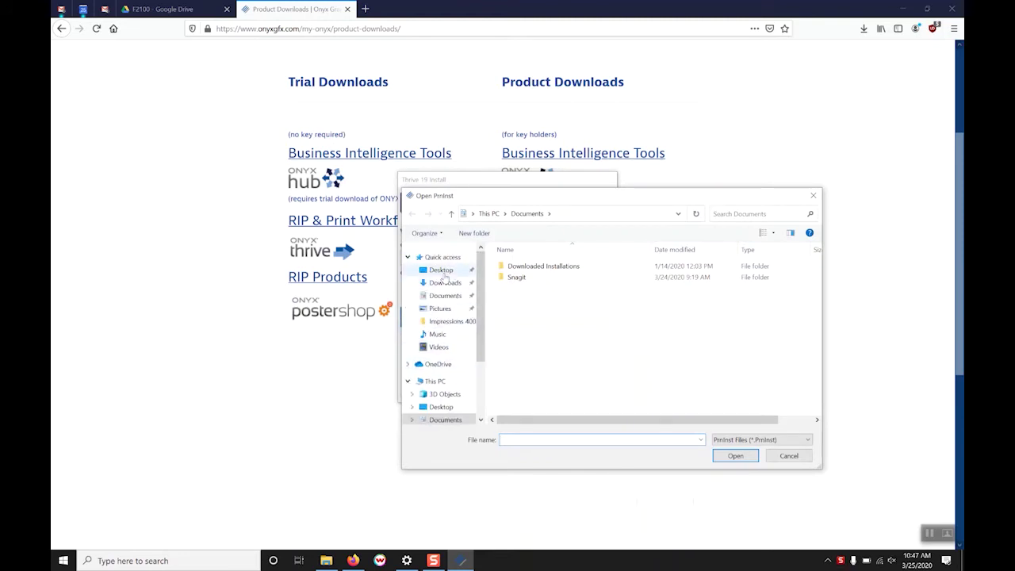
pyautogui.click(441, 270)
pyautogui.click(530, 279)
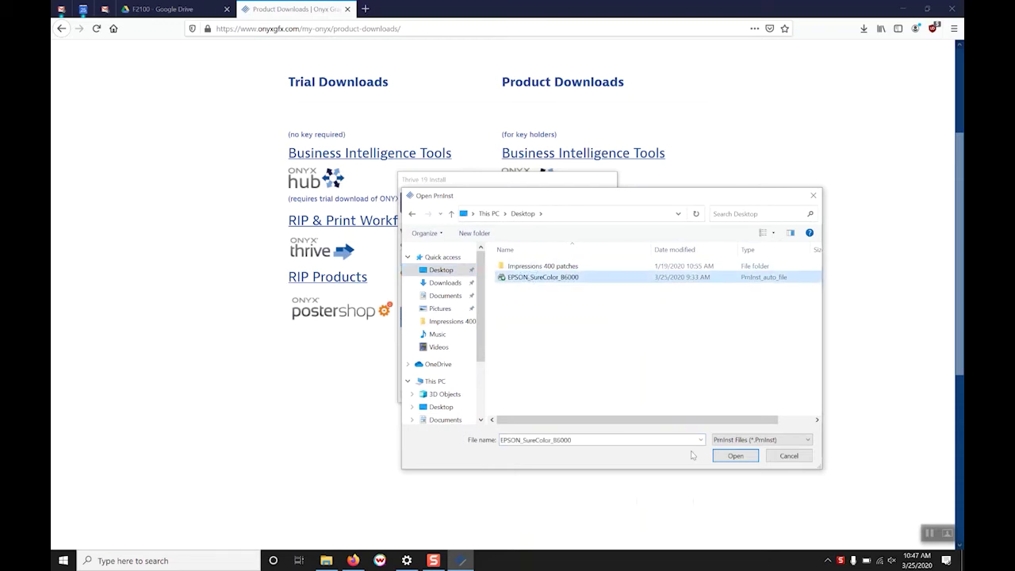
pyautogui.click(725, 454)
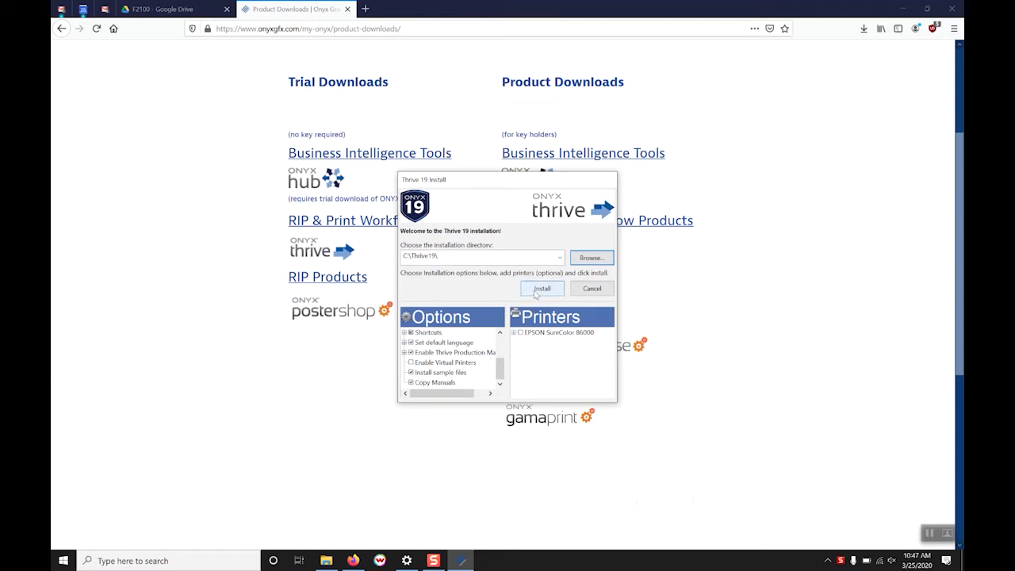
pyautogui.click(536, 290)
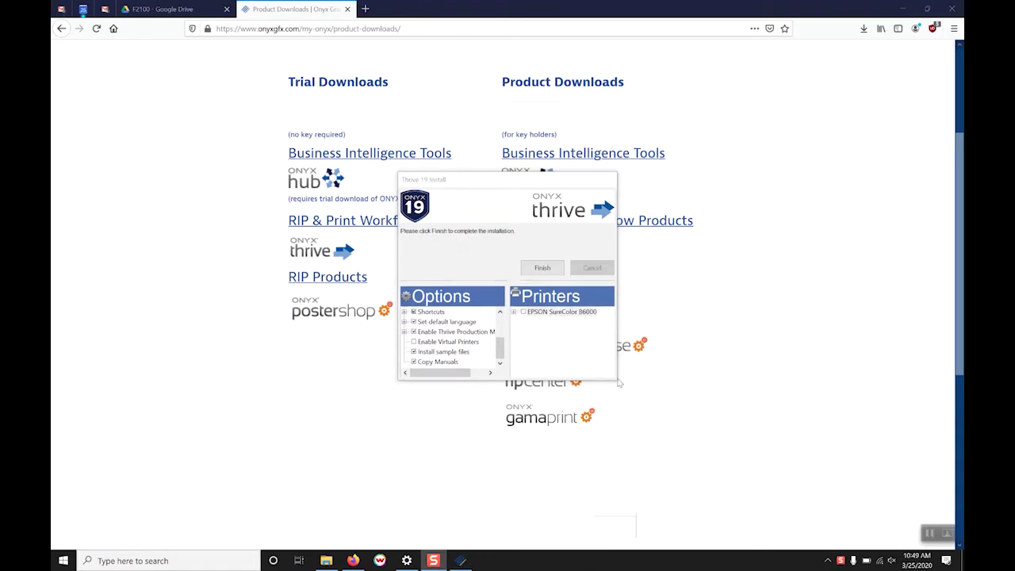
# Finish the Thrive 19 setup and launch Printer-&-Profile-DL-Manager from the Start menu's Thrive 19 group
pyautogui.click(542, 268)
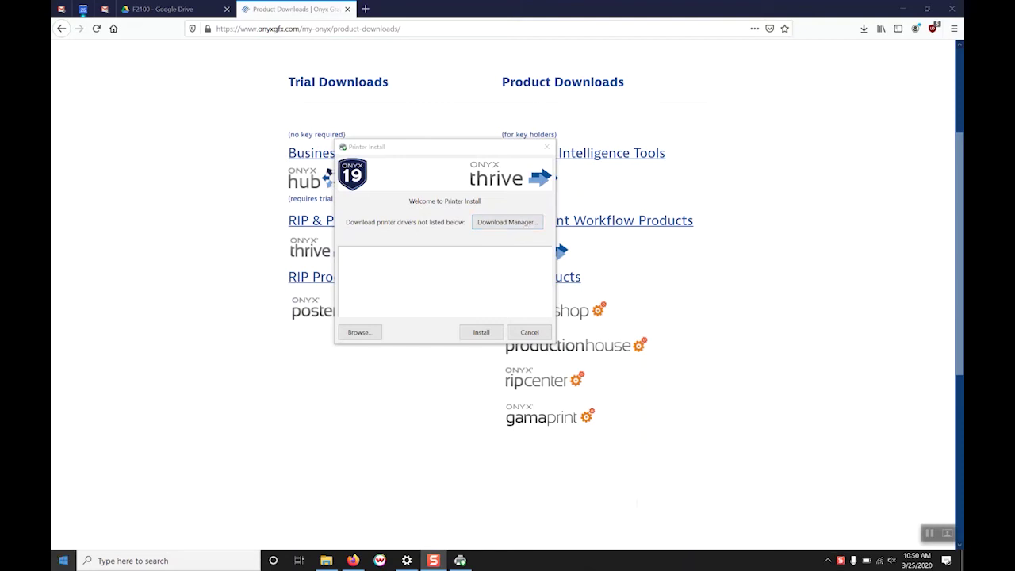
pyautogui.click(64, 561)
pyautogui.scroll(-3, 126, 458)
pyautogui.scroll(-10, 143, 450)
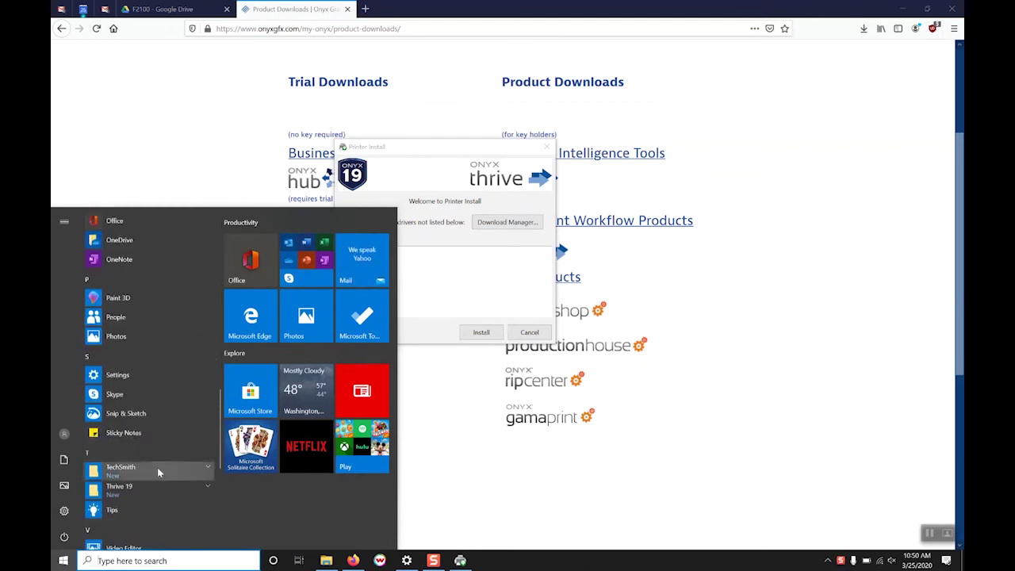
pyautogui.click(147, 485)
pyautogui.scroll(-4, 173, 416)
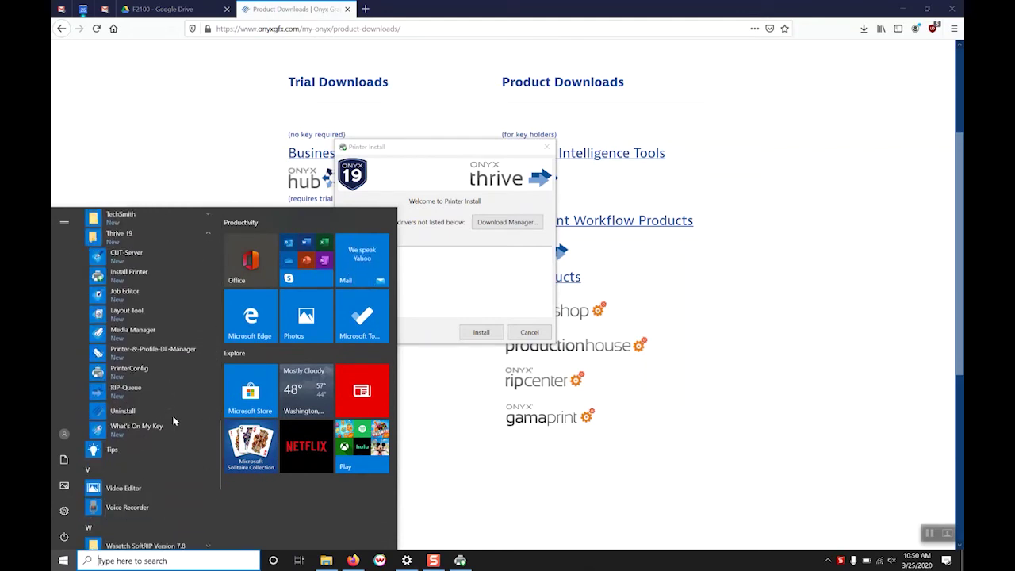
pyautogui.click(175, 352)
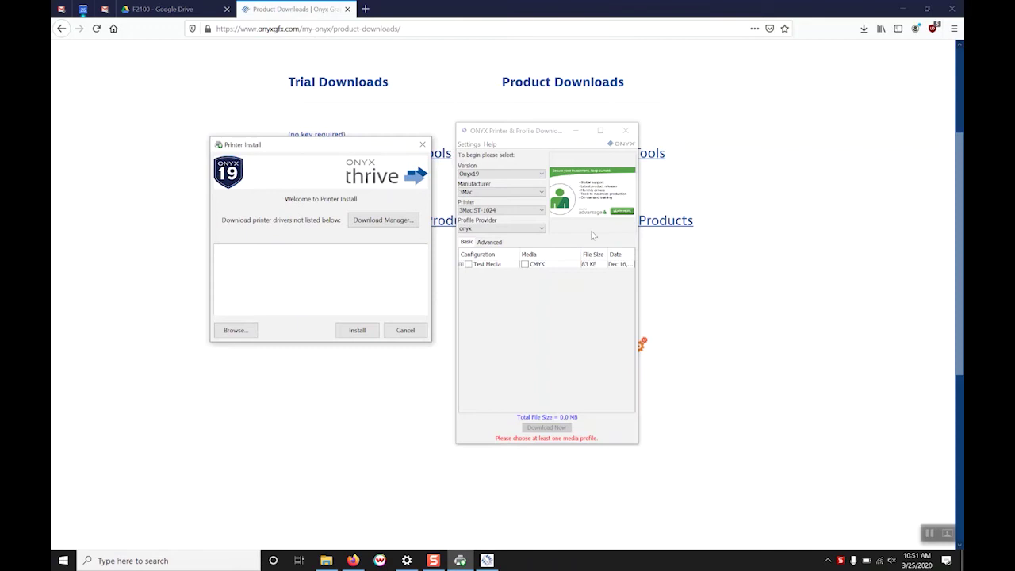
# Select version Onyx19, manufacturer Epson, and printer EPSON SureColor S60600
pyautogui.click(522, 175)
pyautogui.click(537, 164)
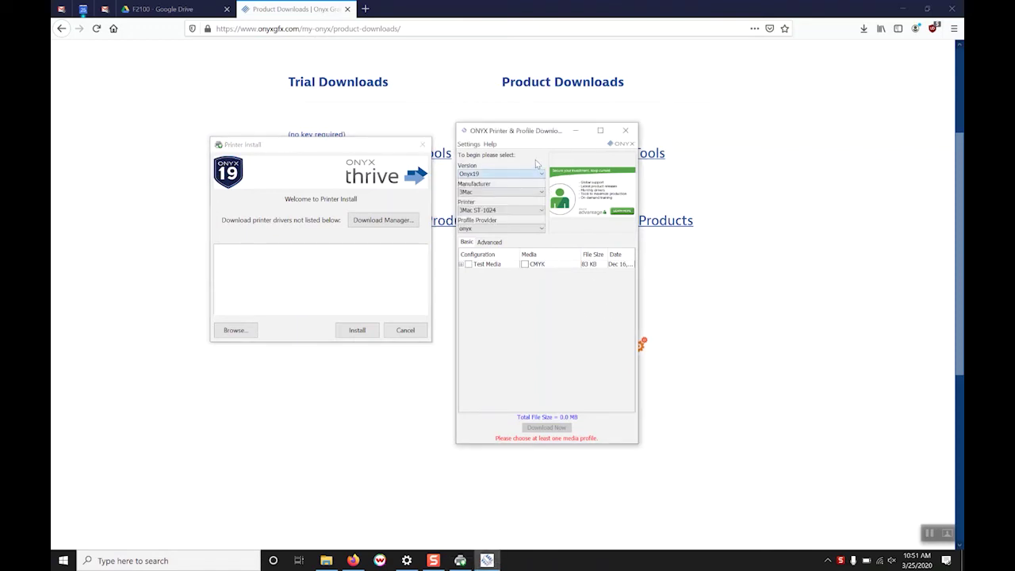
pyautogui.click(520, 191)
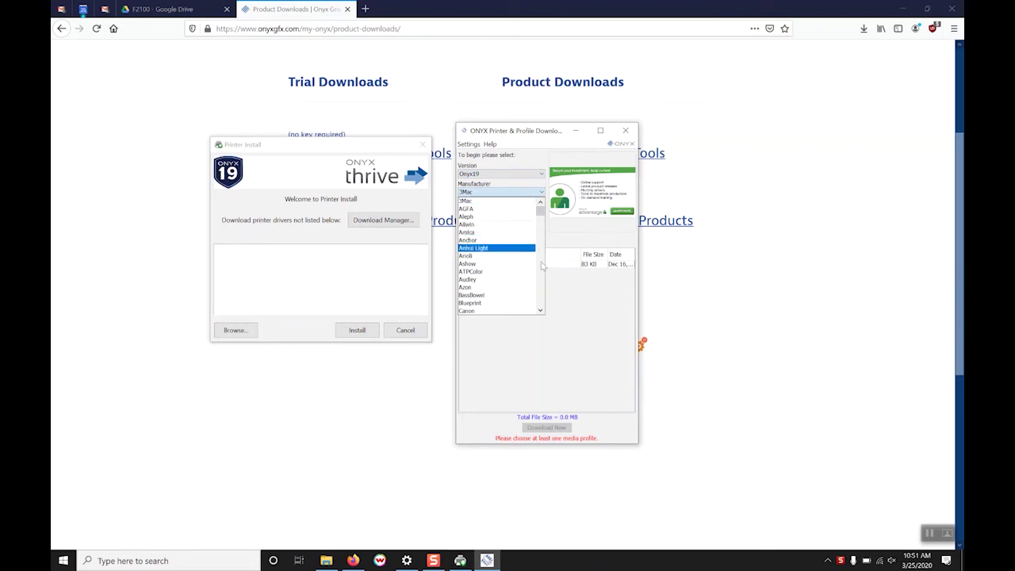
pyautogui.scroll(-9, 530, 252)
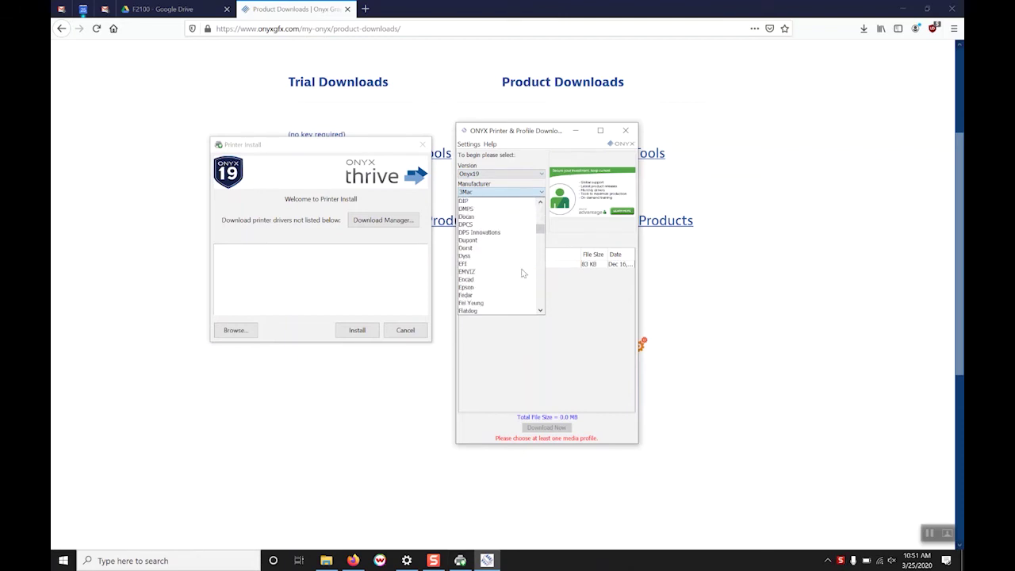
pyautogui.click(492, 287)
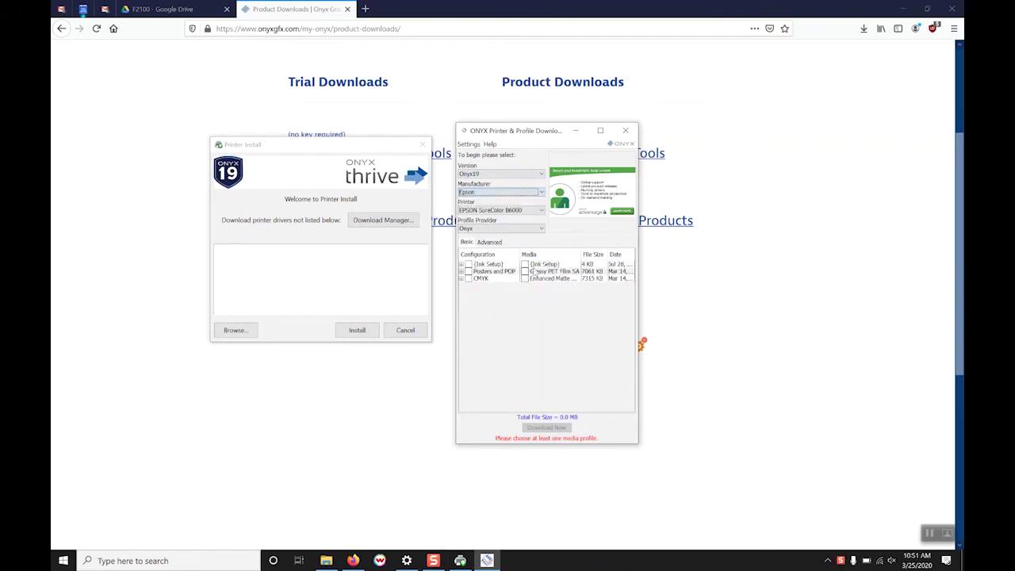
pyautogui.click(527, 210)
pyautogui.scroll(-5, 520, 304)
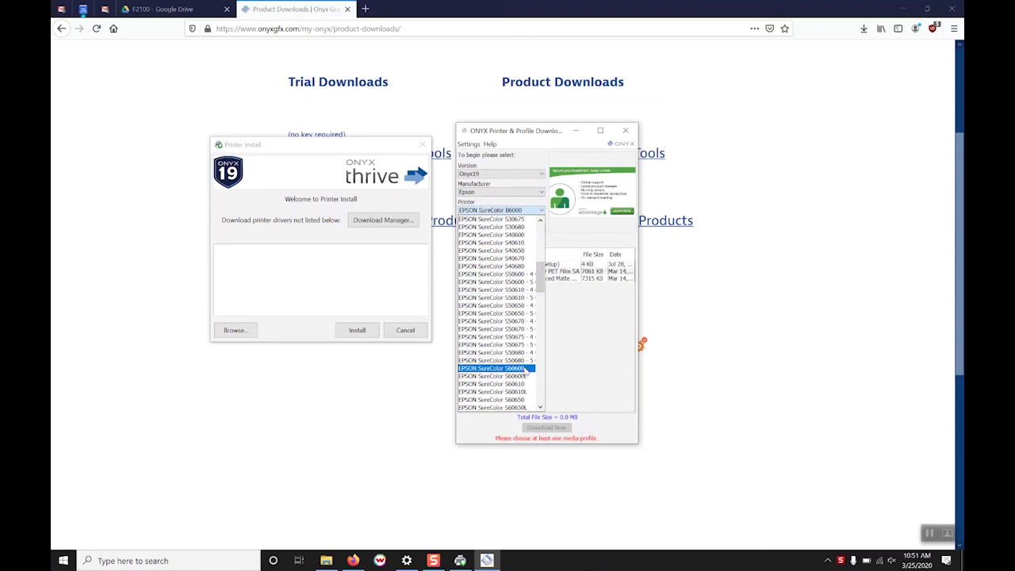
pyautogui.click(491, 367)
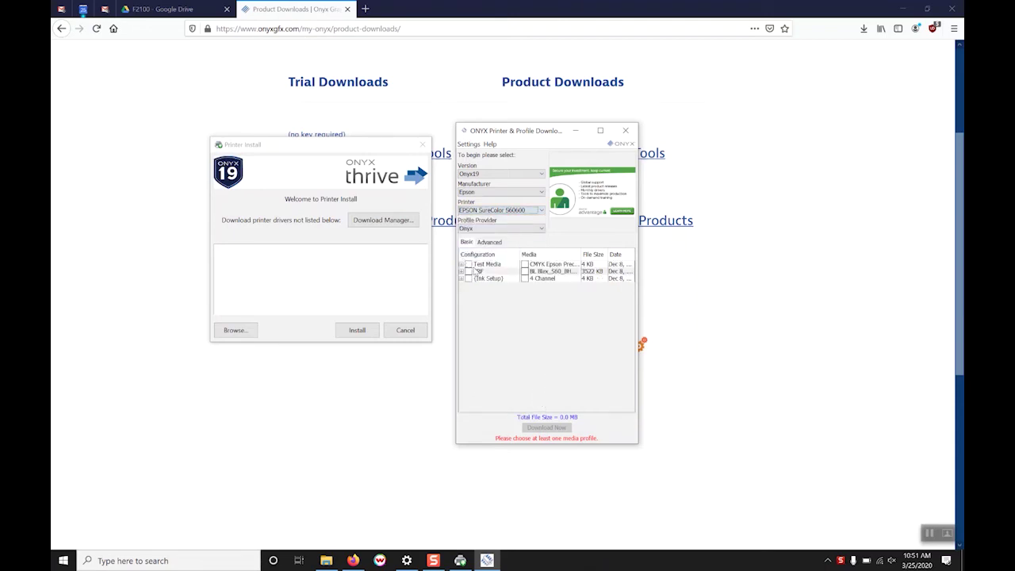
# Tick the (Ink Setup), SRF and Test Media profiles and start the download
pyautogui.click(469, 279)
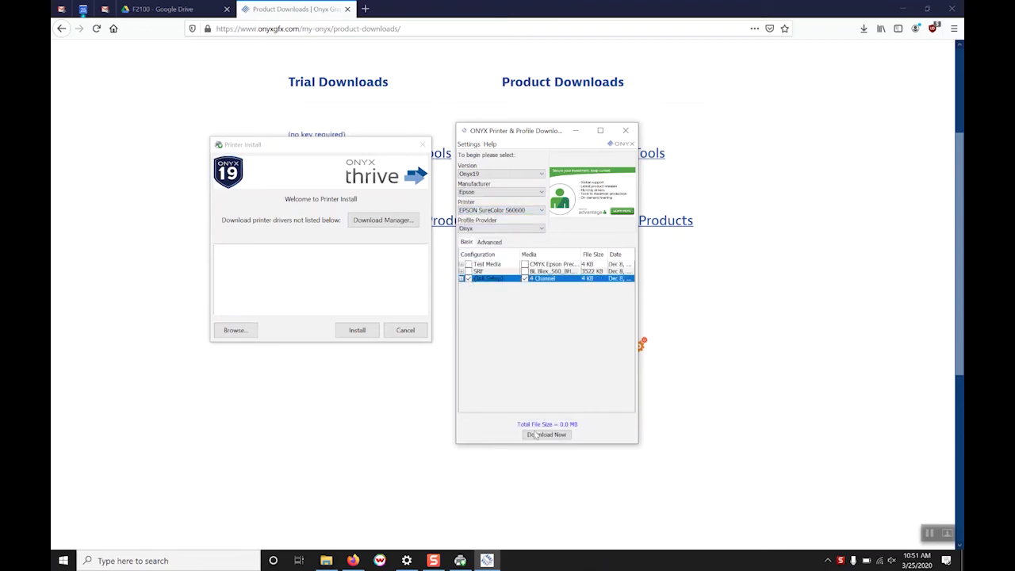
pyautogui.click(468, 271)
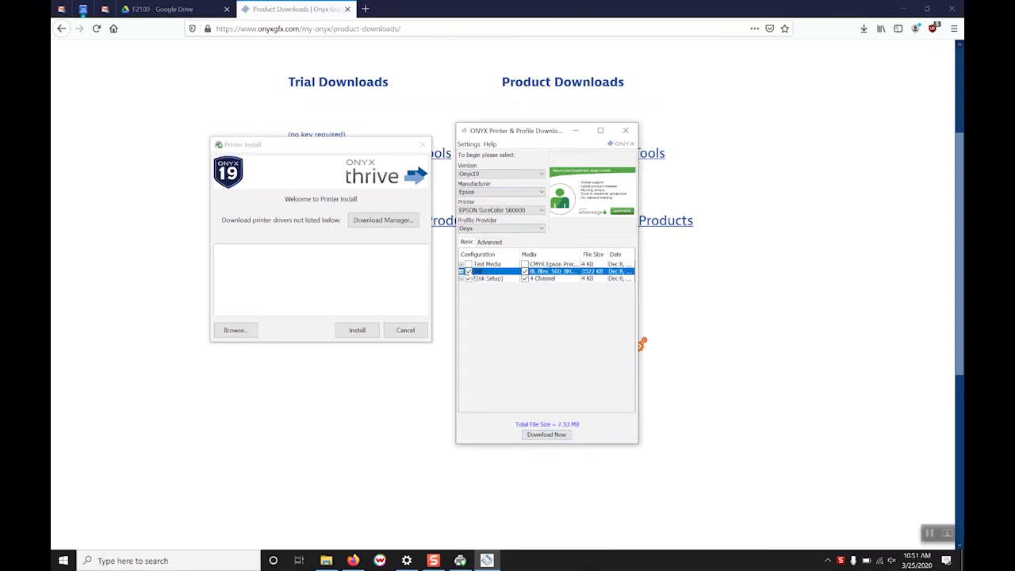
pyautogui.click(468, 264)
pyautogui.click(537, 435)
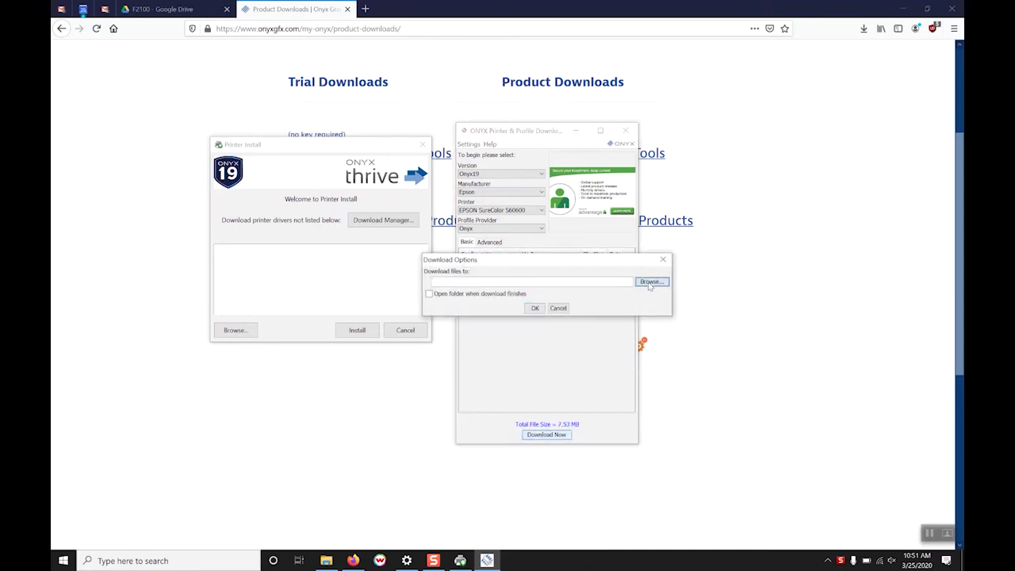
# Set the Desktop as the download folder and confirm to download the profiles
pyautogui.click(649, 283)
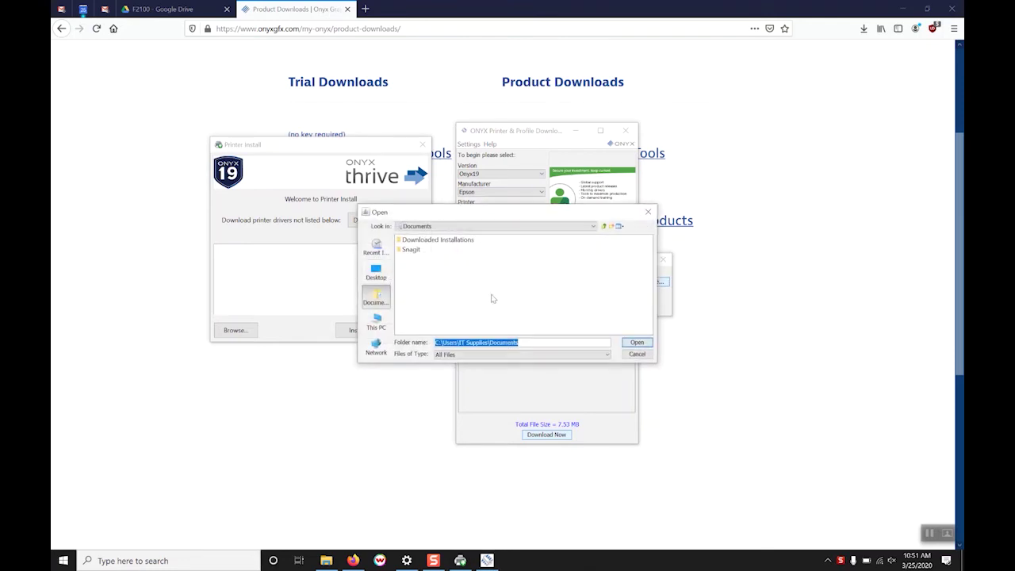
pyautogui.click(375, 272)
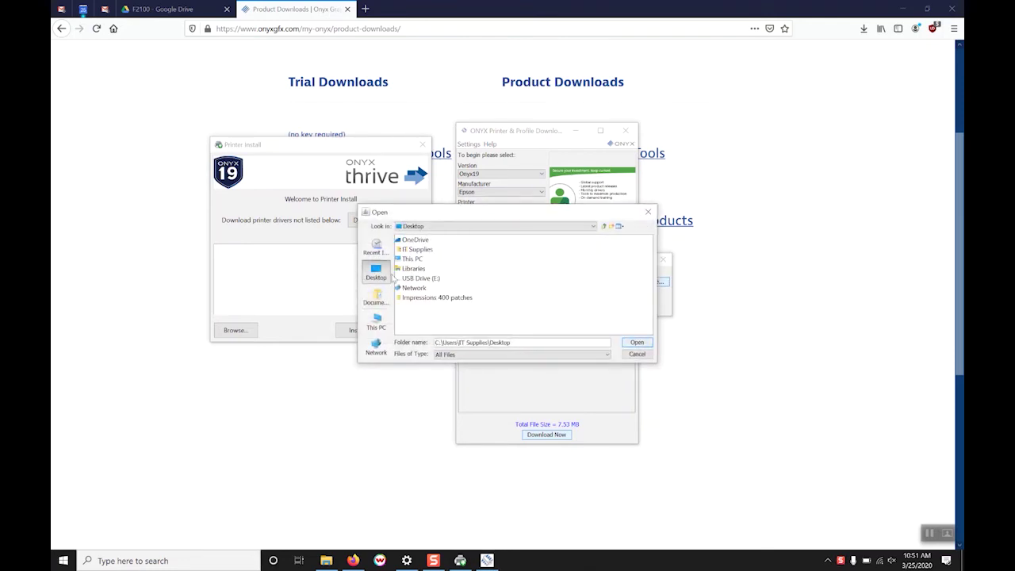
pyautogui.click(640, 344)
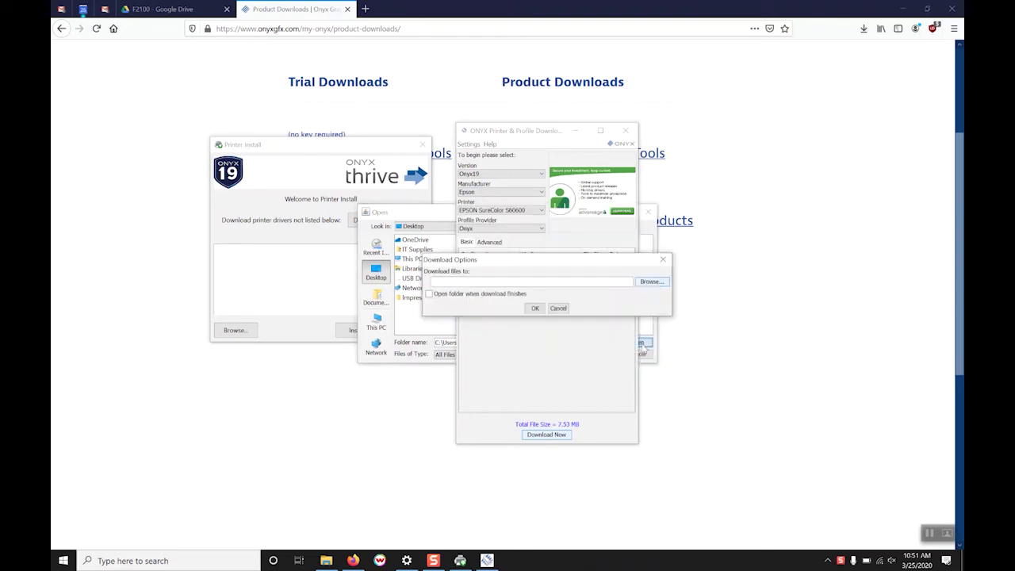
pyautogui.click(535, 307)
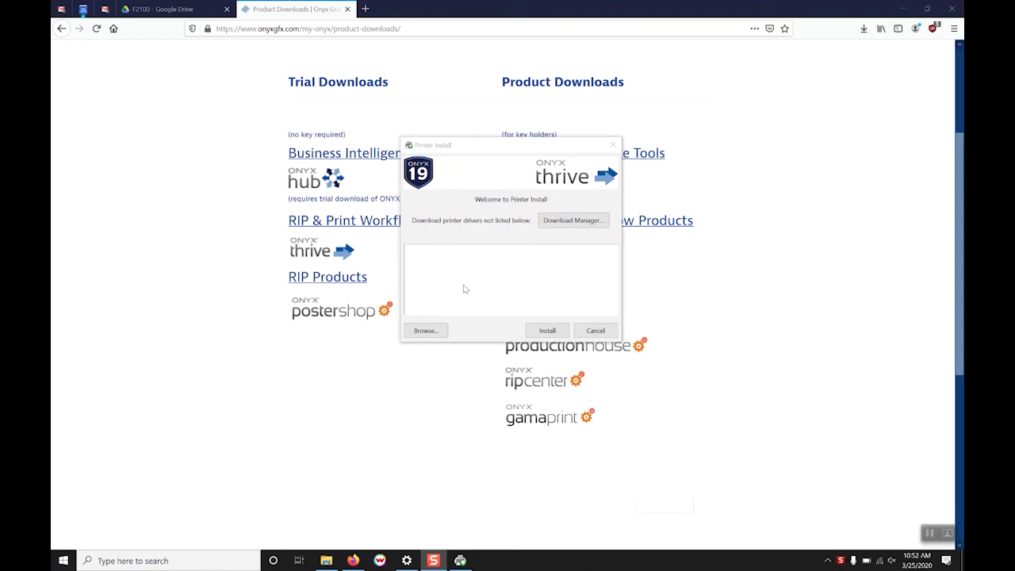
# Install the EPSON_SureColor_B6000 driver, acknowledge the USB notice, and finish Printer Install
pyautogui.click(425, 331)
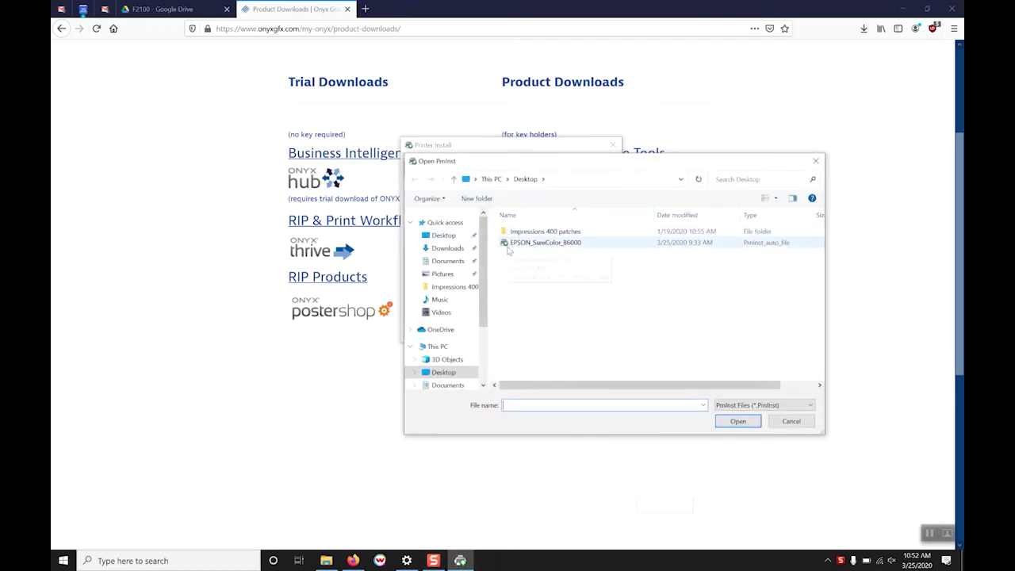
pyautogui.click(511, 245)
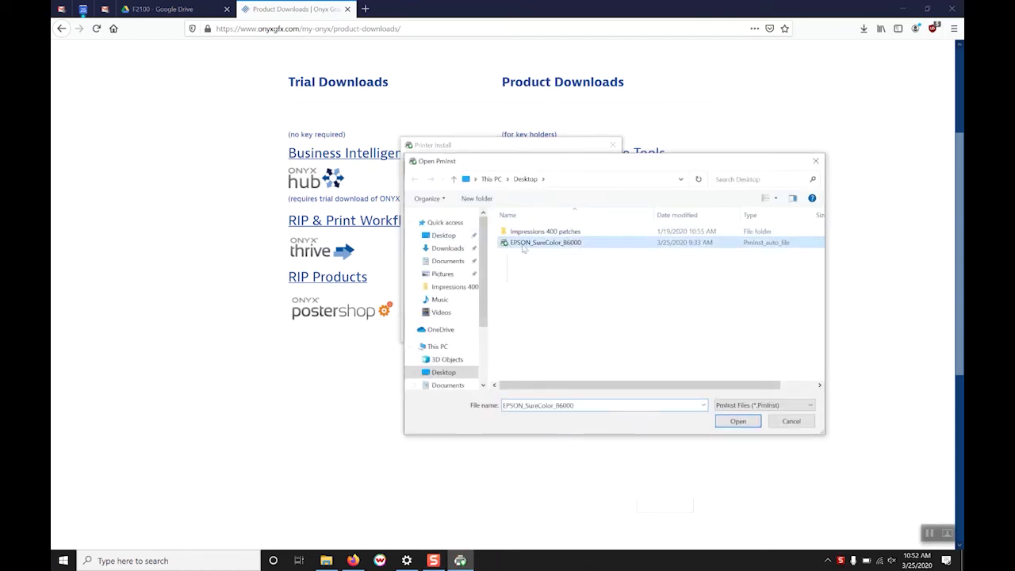
pyautogui.click(738, 422)
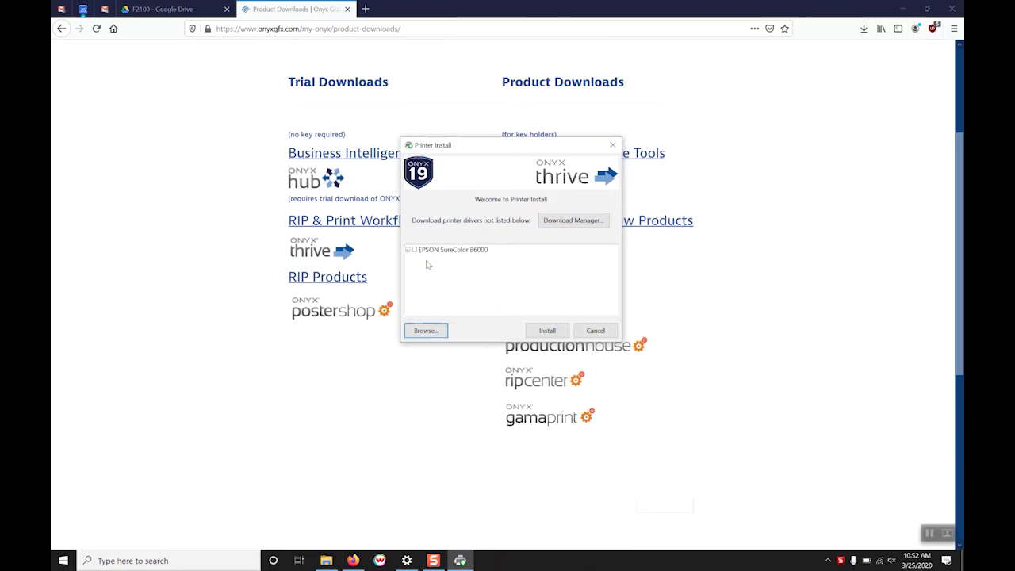
pyautogui.click(547, 330)
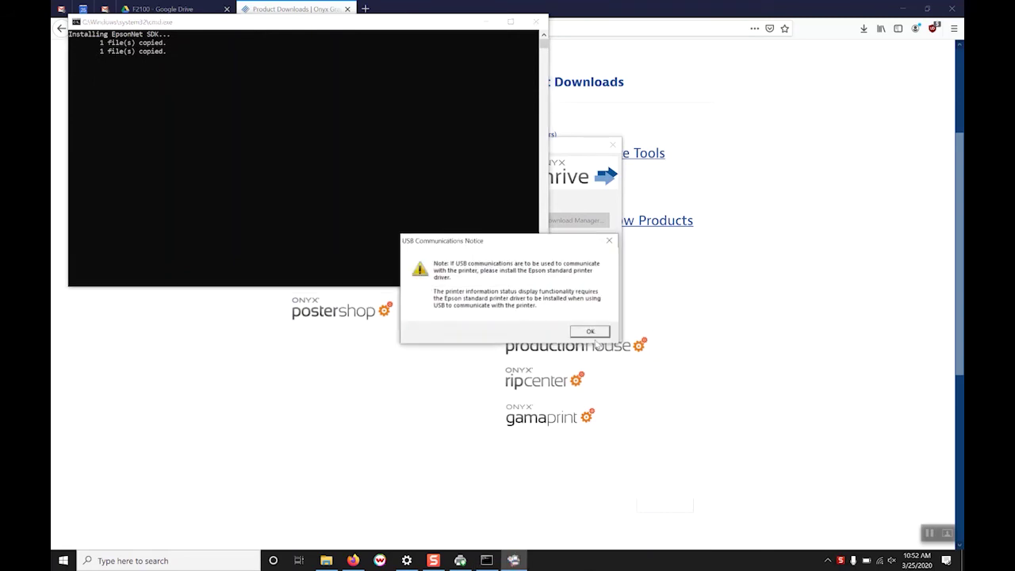
pyautogui.click(591, 332)
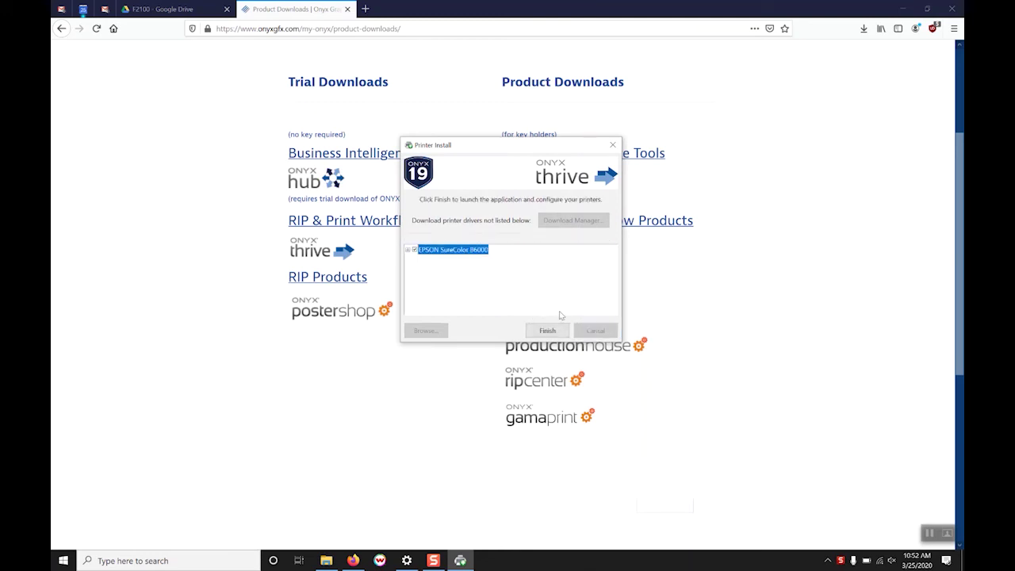
pyautogui.click(559, 331)
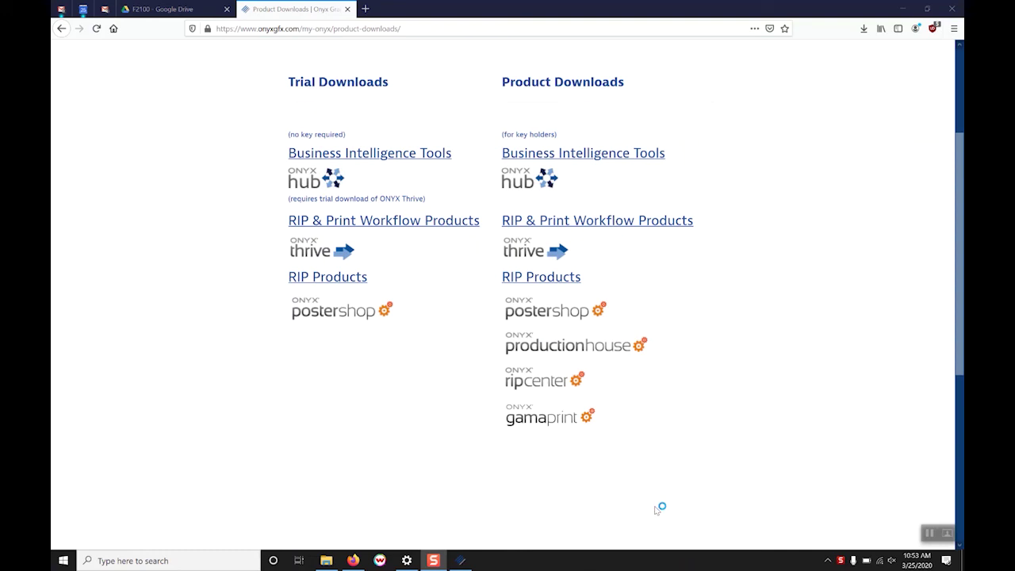
# Minimize the browser to reveal the Registration Wizard and advance to the account sign-in page
pyautogui.click(467, 564)
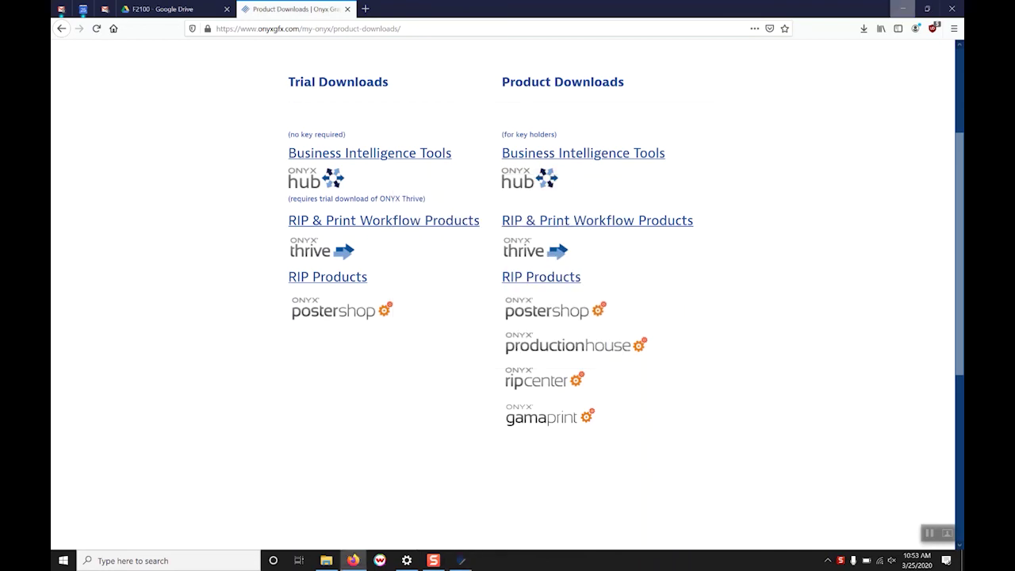
pyautogui.click(353, 561)
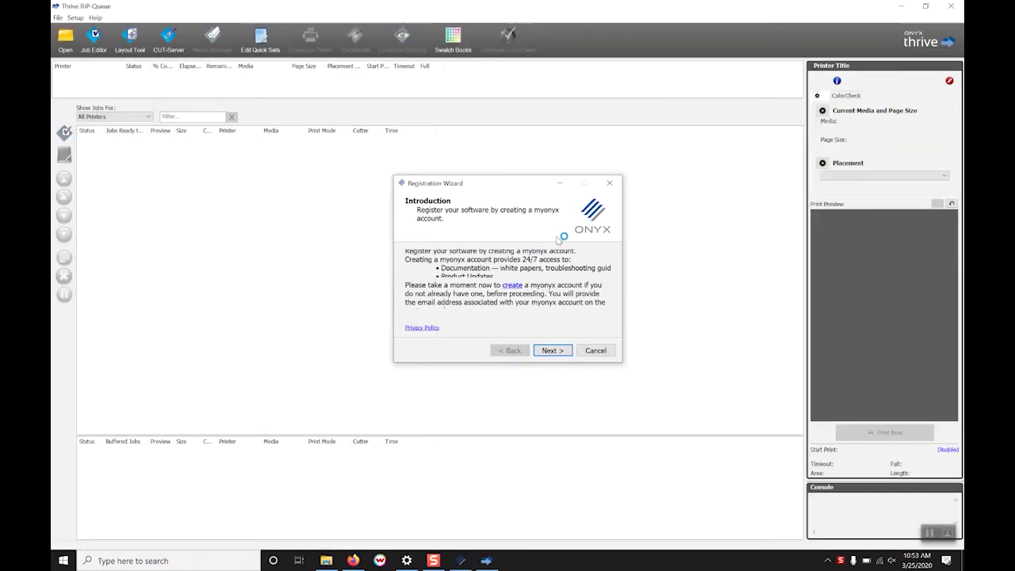
pyautogui.click(553, 351)
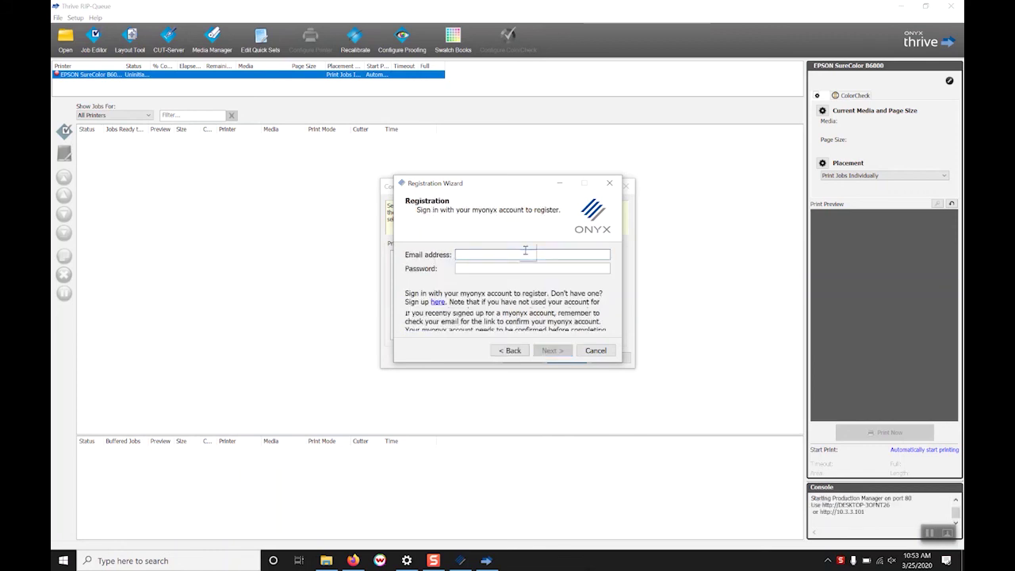
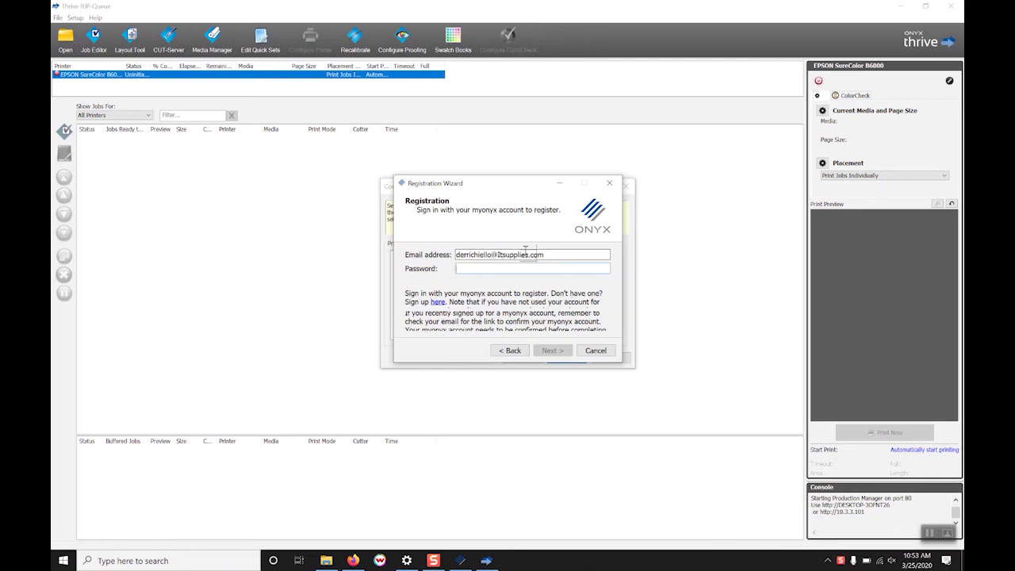
# Enter the myonyx account e-mail and password, submit for verification, and finish registration
pyautogui.press('Tab')
pyautogui.write('*******')
pyautogui.press('Return')
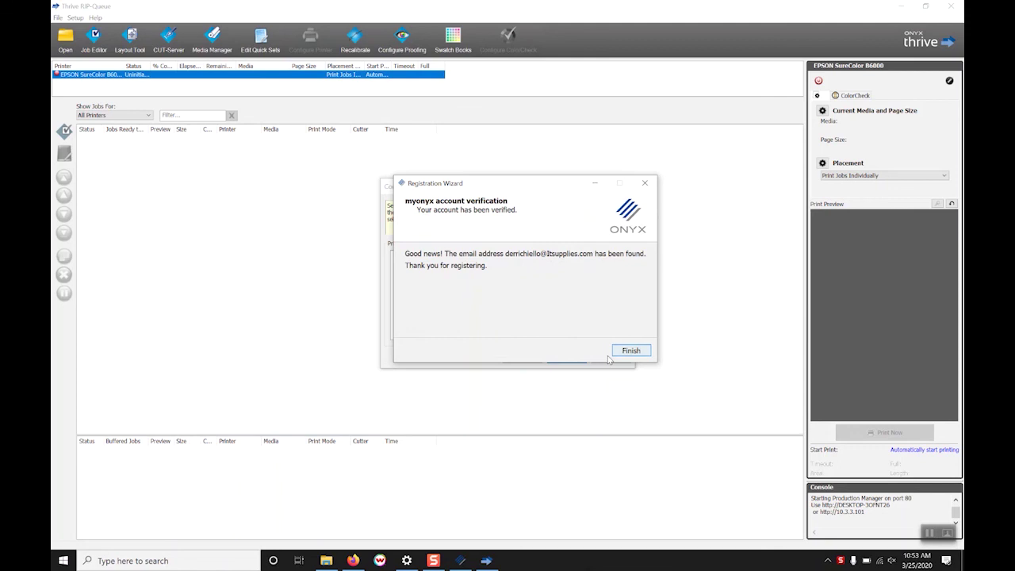
pyautogui.click(617, 354)
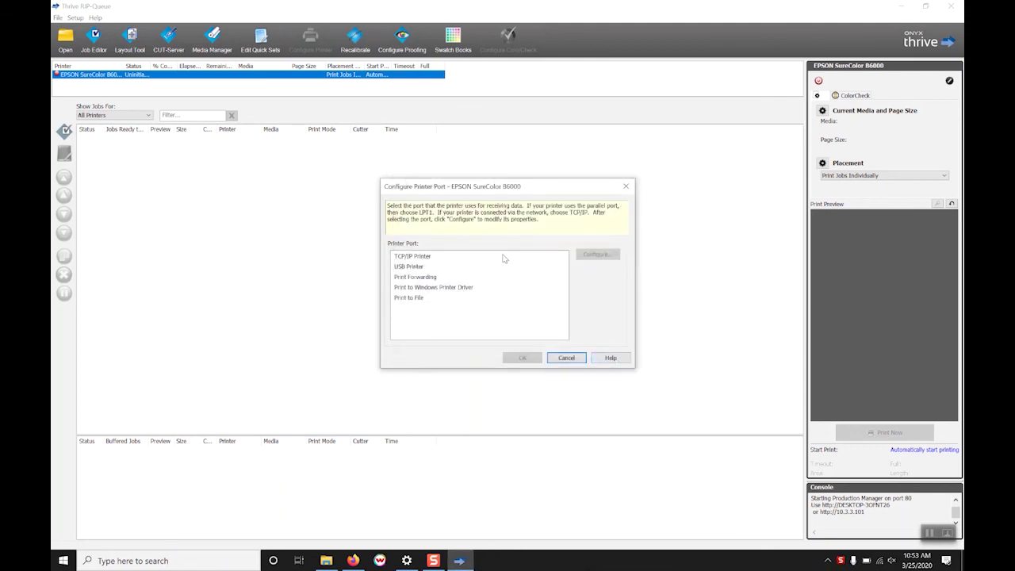